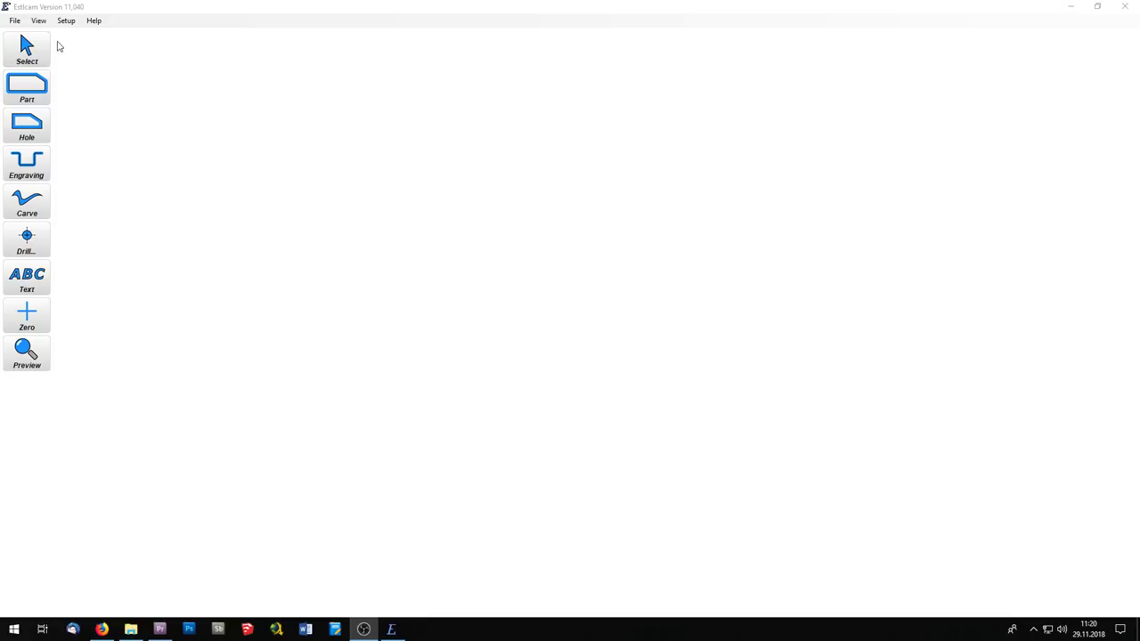
Open the drawing pferd.DXF with millimeter as the length unit and close the tool list
click(18, 22)
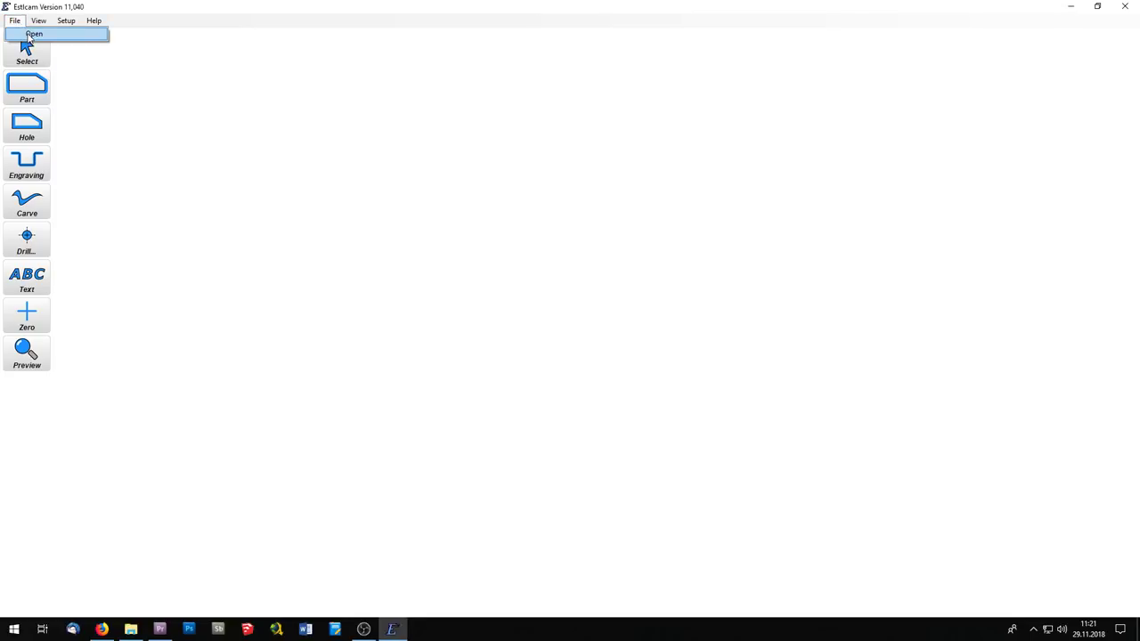
click(31, 35)
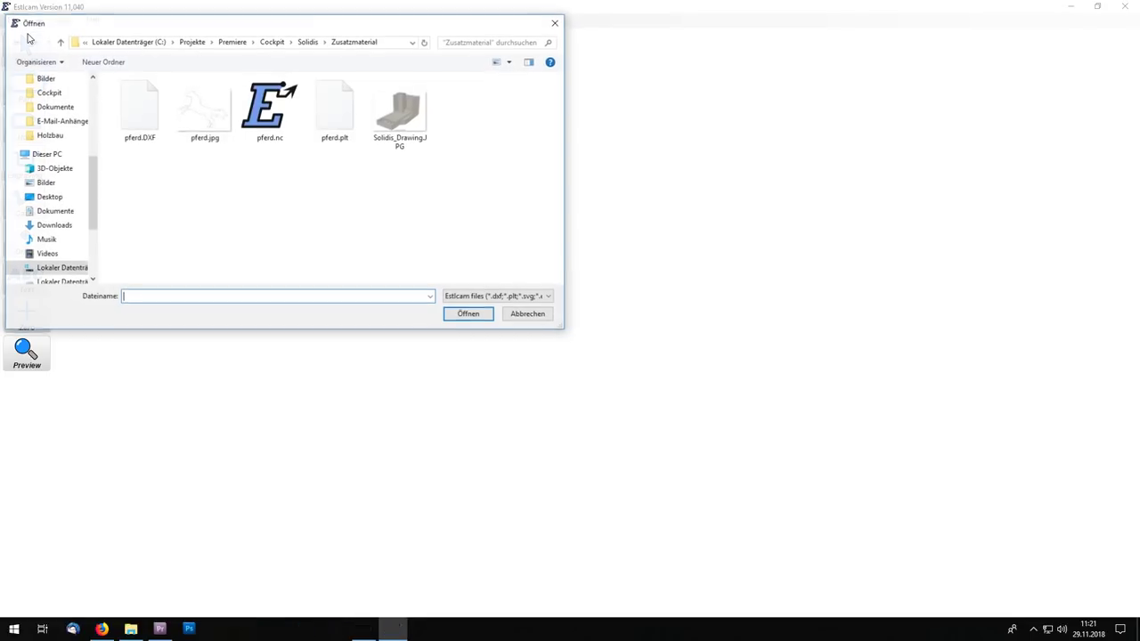
click(127, 115)
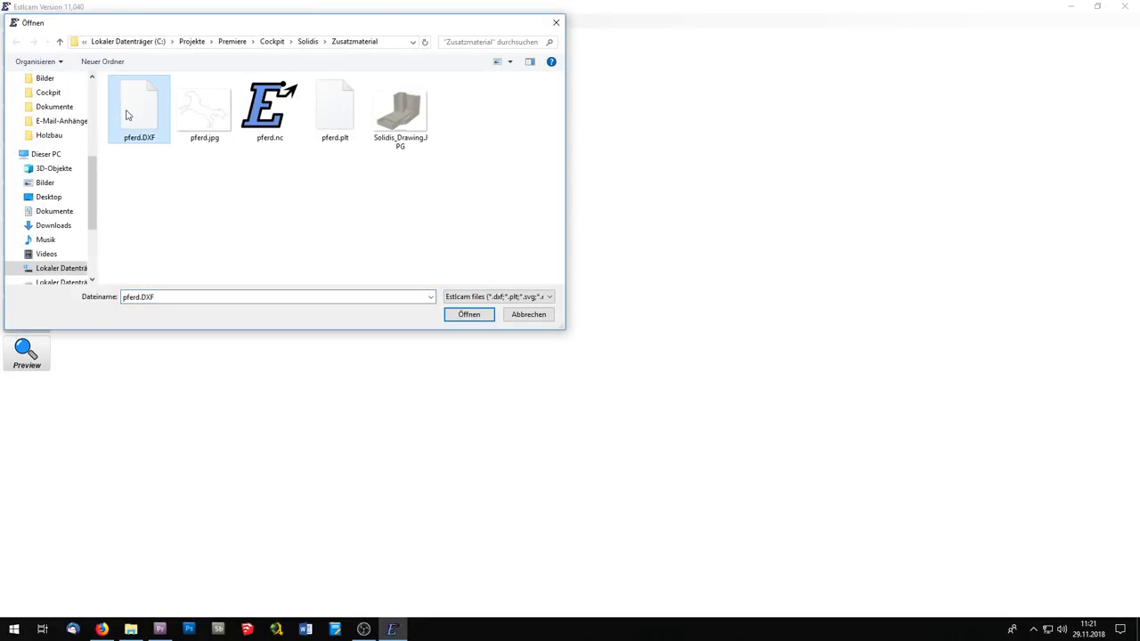
click(464, 318)
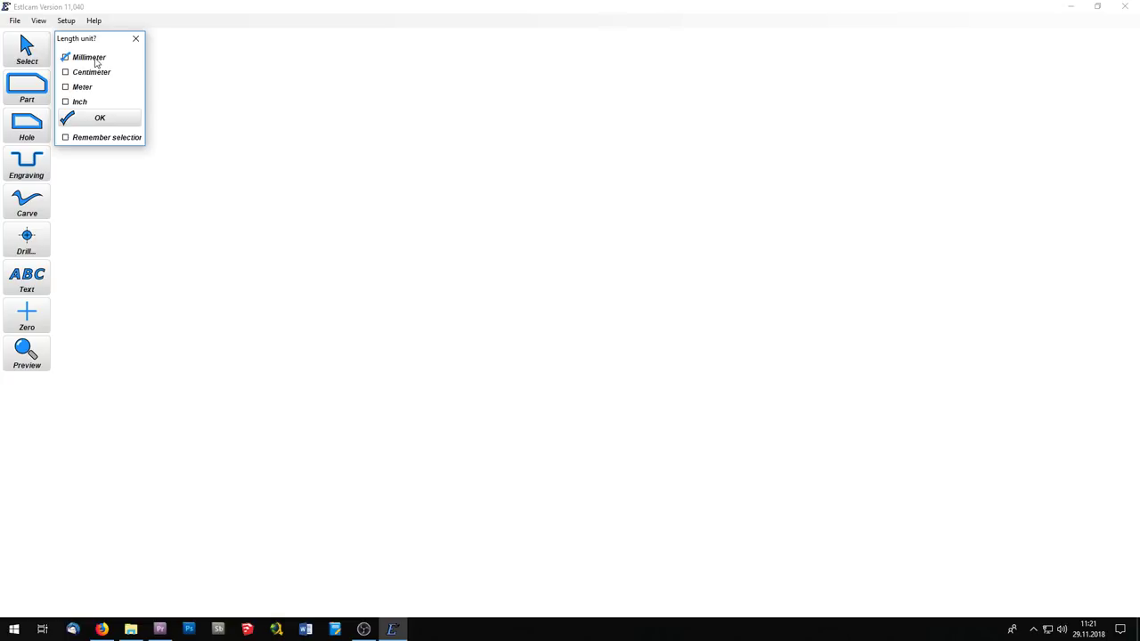
click(115, 120)
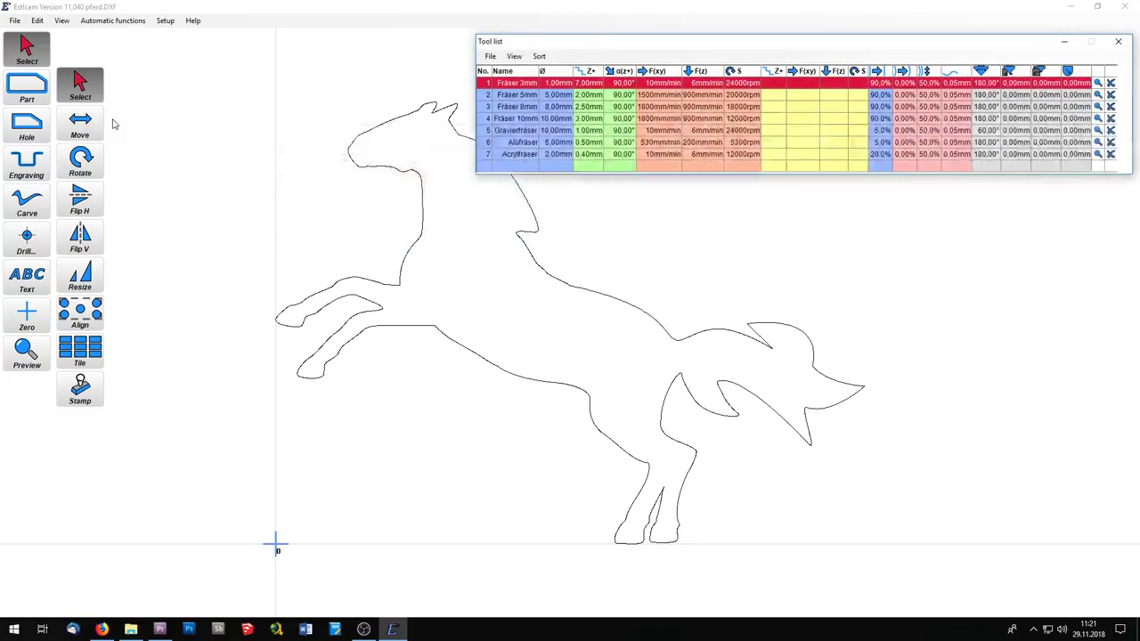
click(1117, 41)
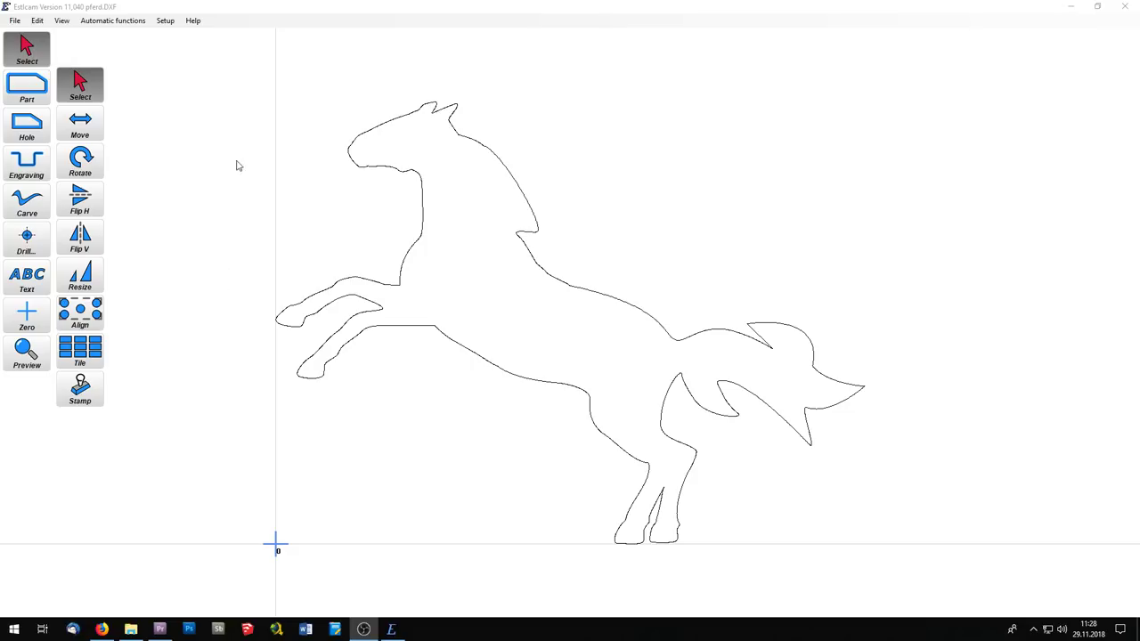
Look through the options of the Part, Hole, Engraving, Carve, Drill, Text and Zero tools
click(39, 85)
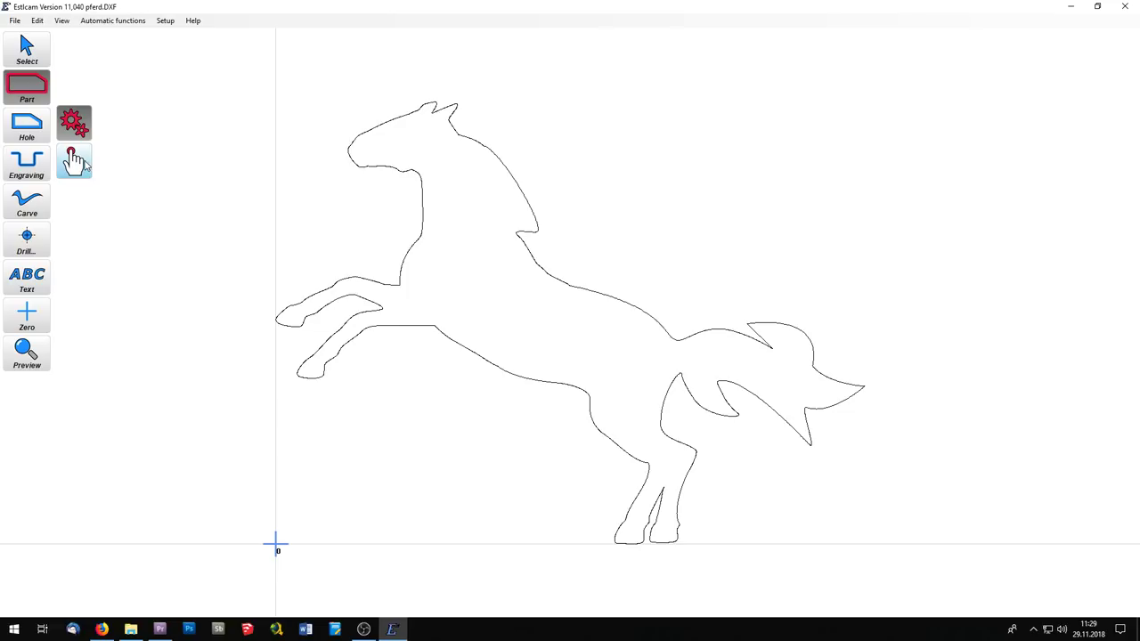
click(37, 132)
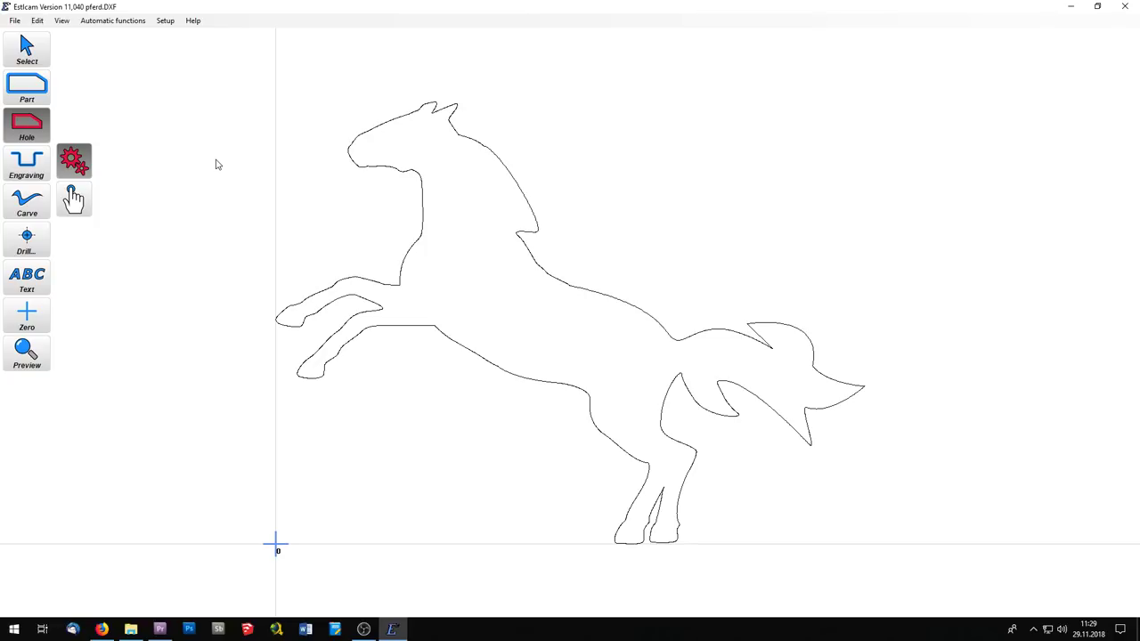
click(32, 171)
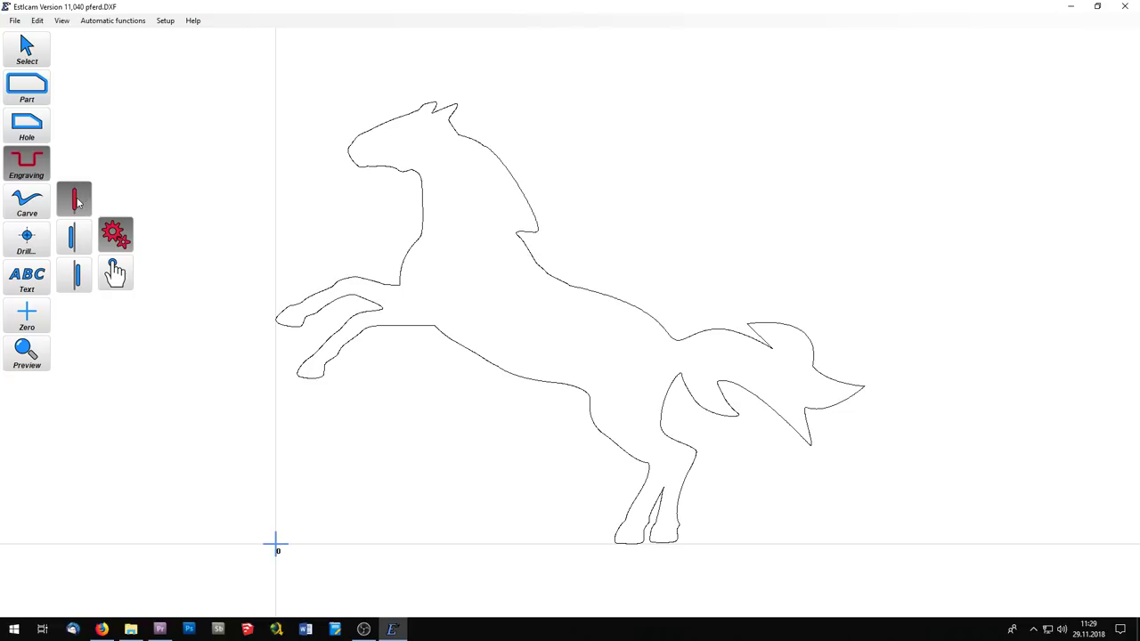
click(75, 234)
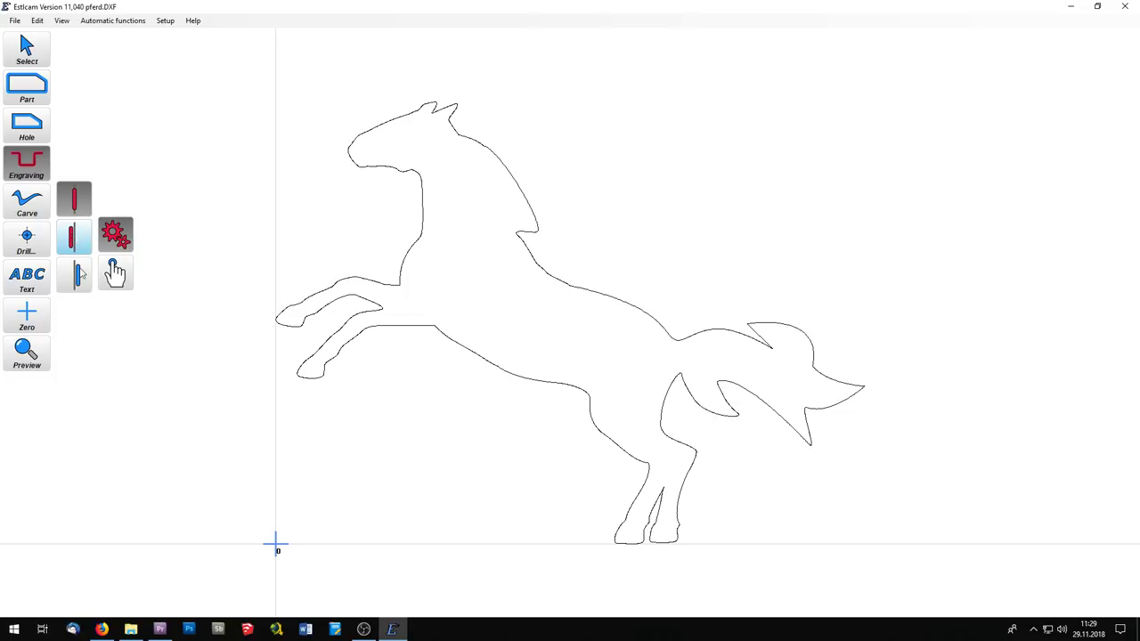
click(81, 276)
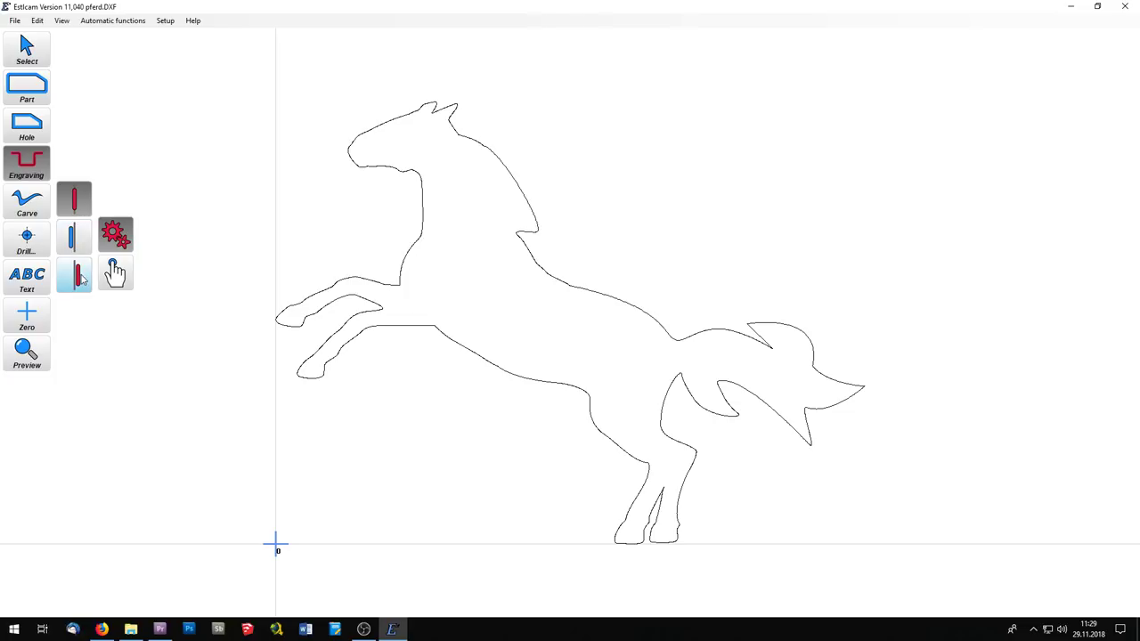
click(32, 201)
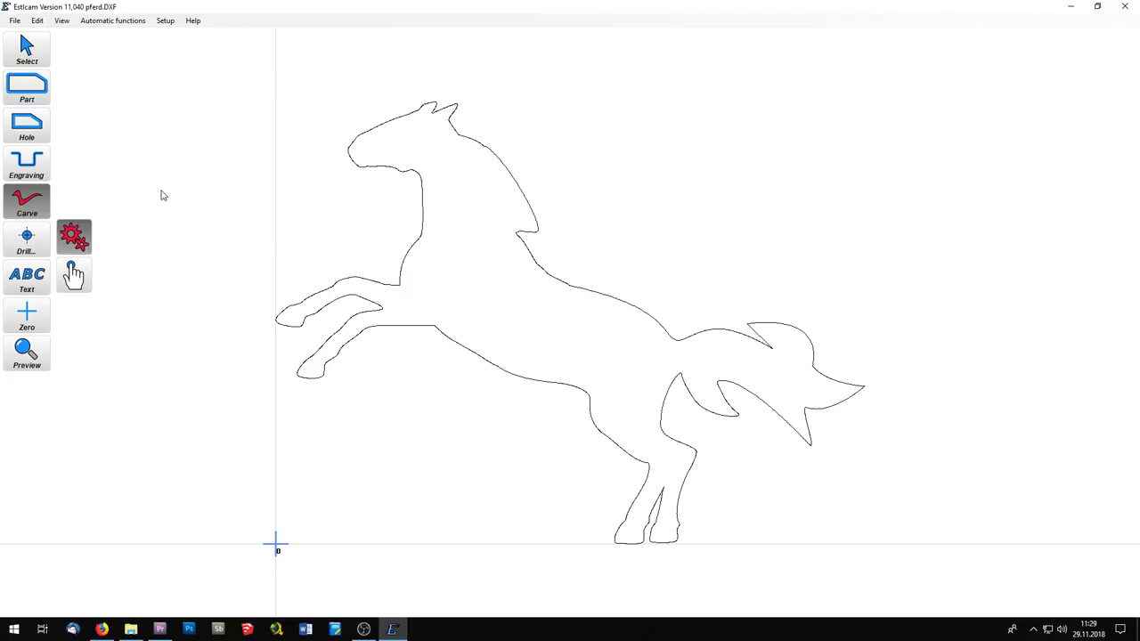
click(34, 241)
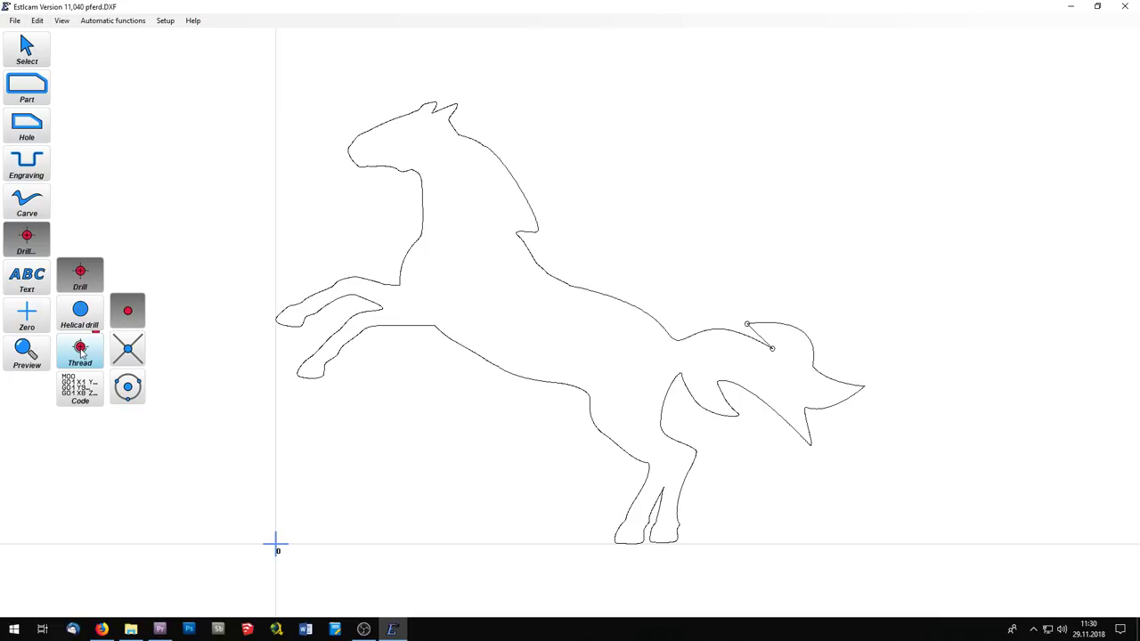
click(32, 281)
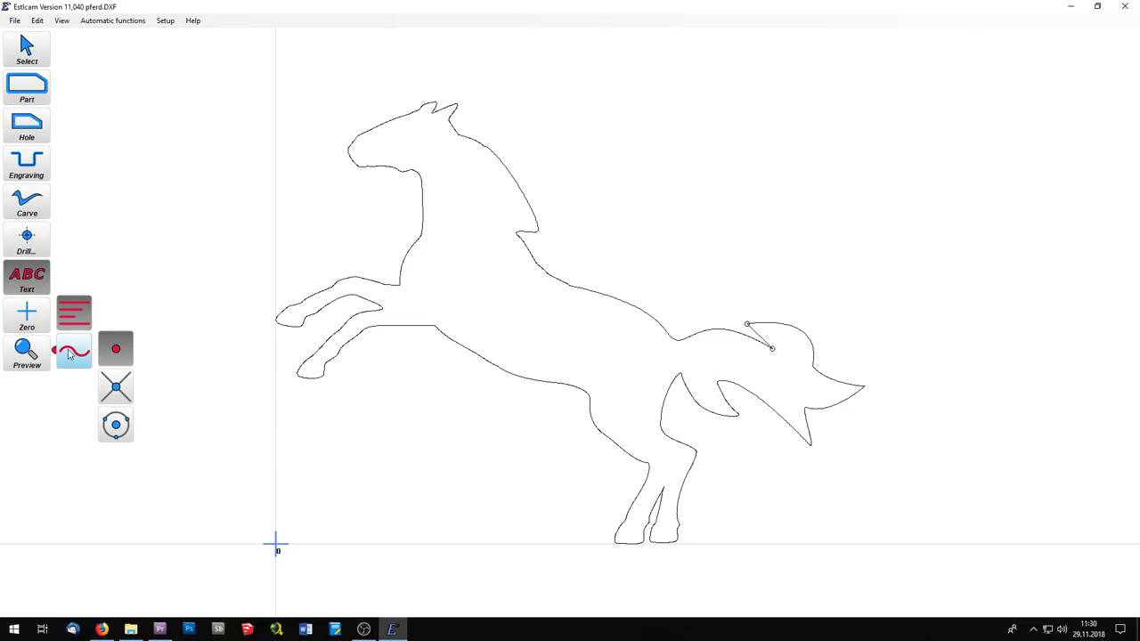
click(40, 324)
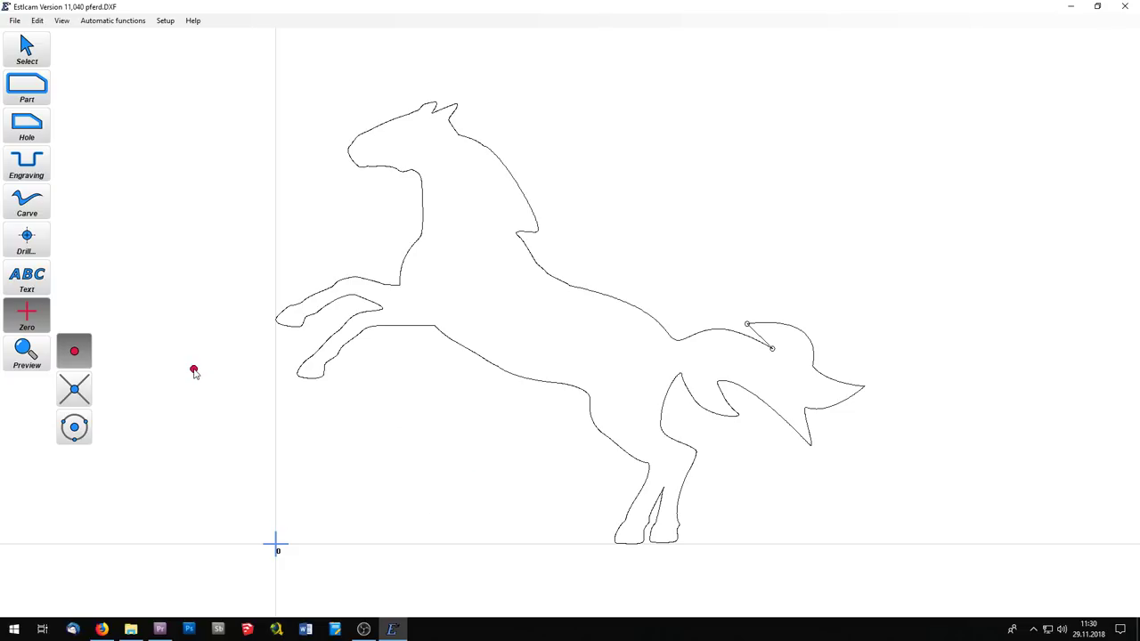
key(alt+Tab)
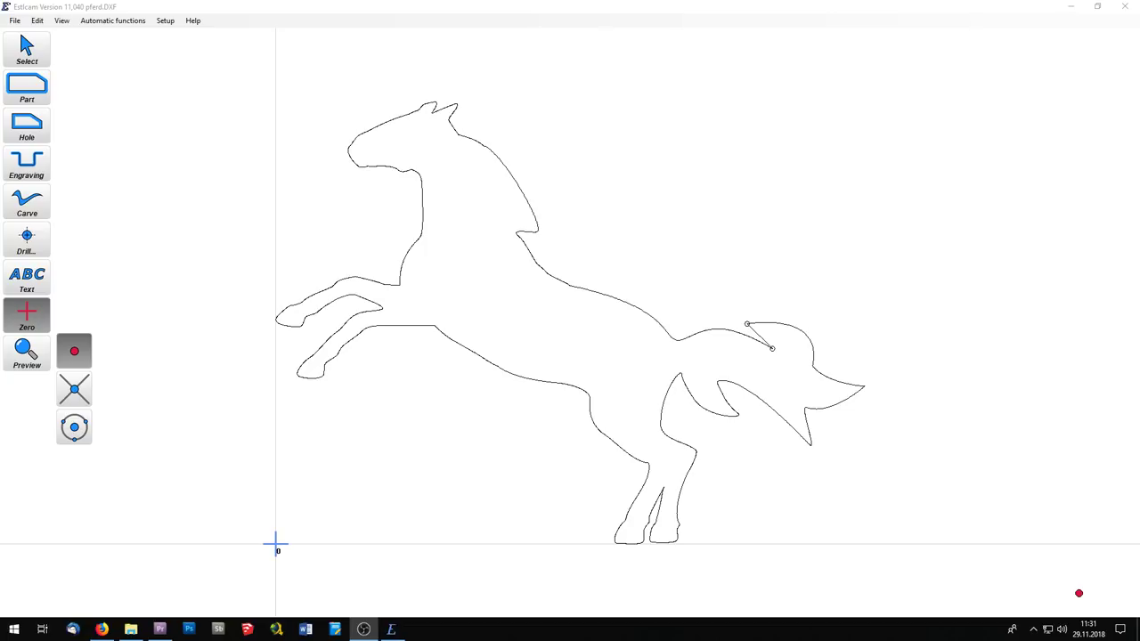
Try to create a part toolpath around the horse outline with automatic shape detection
click(33, 89)
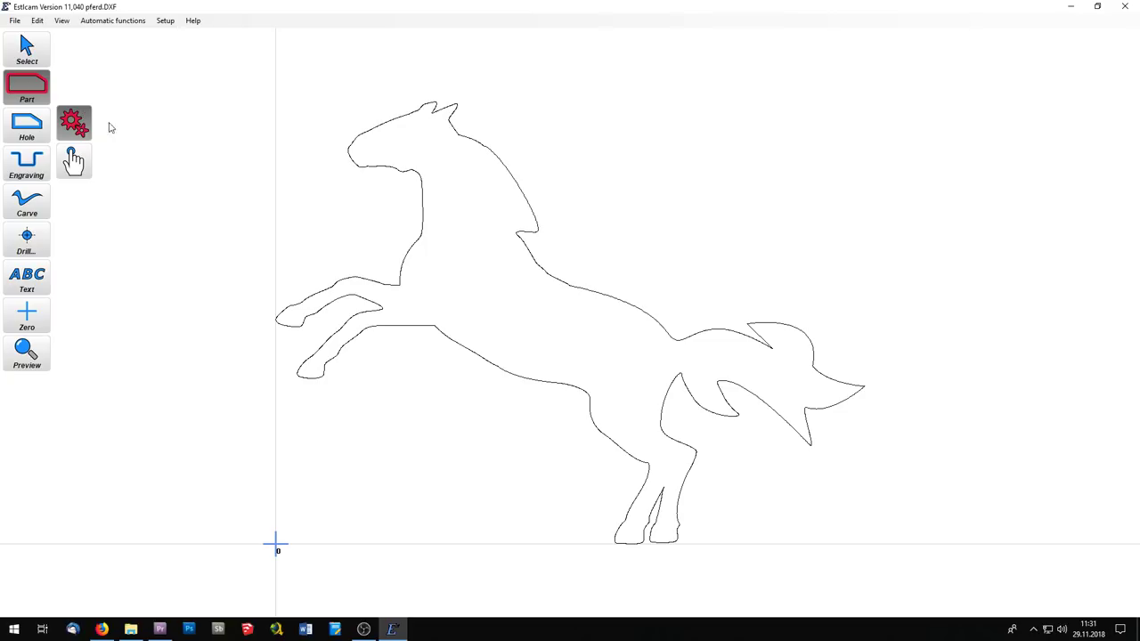
click(417, 222)
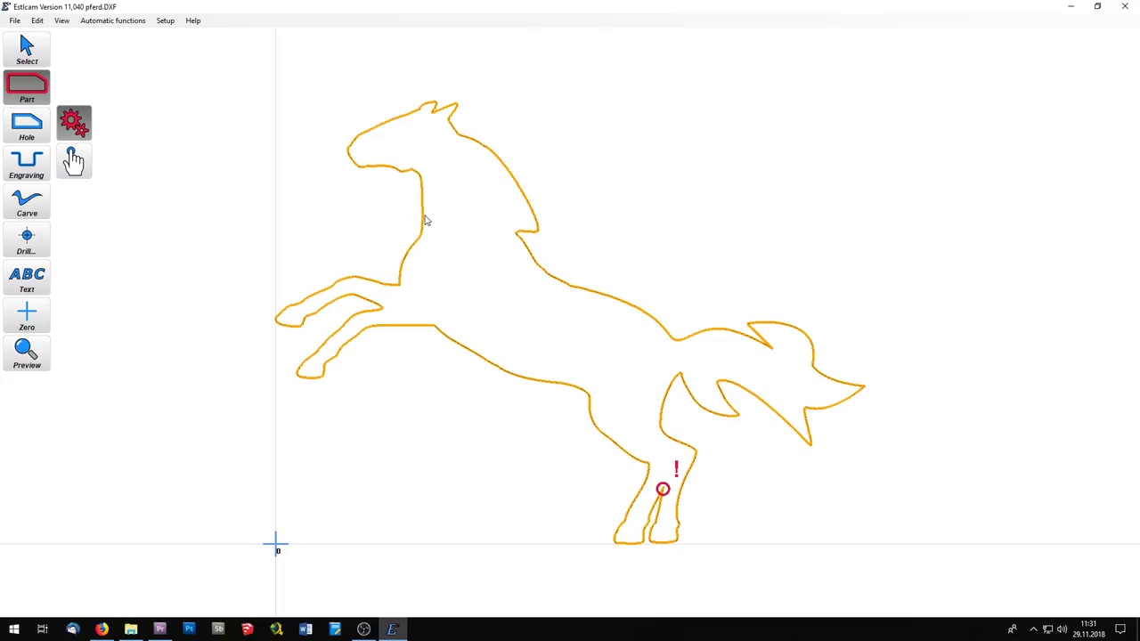
click(425, 220)
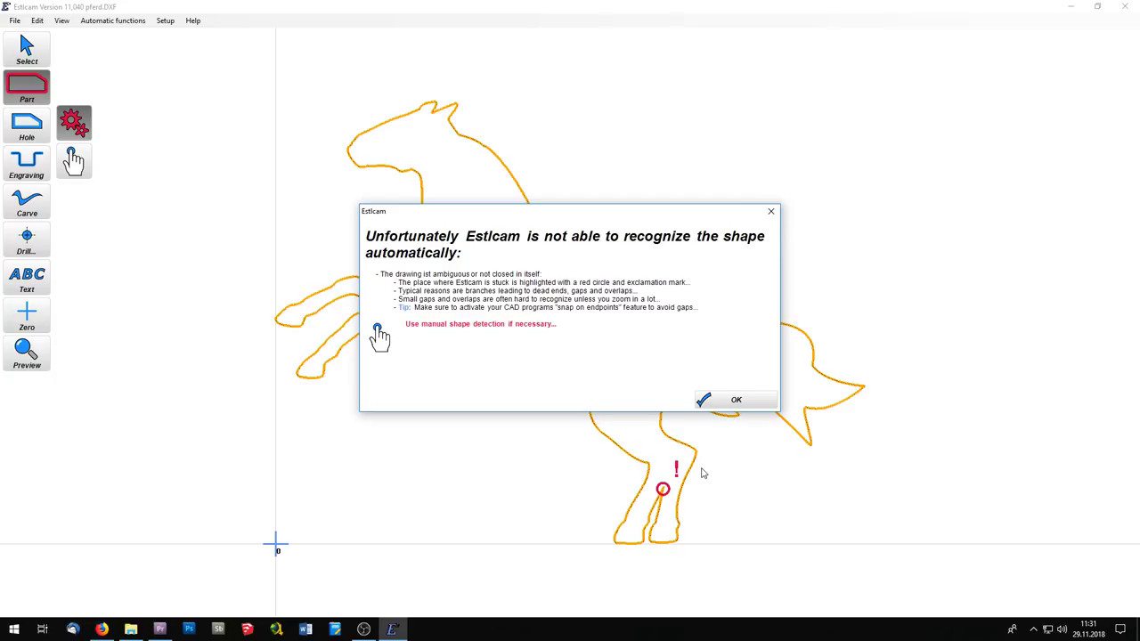
click(724, 400)
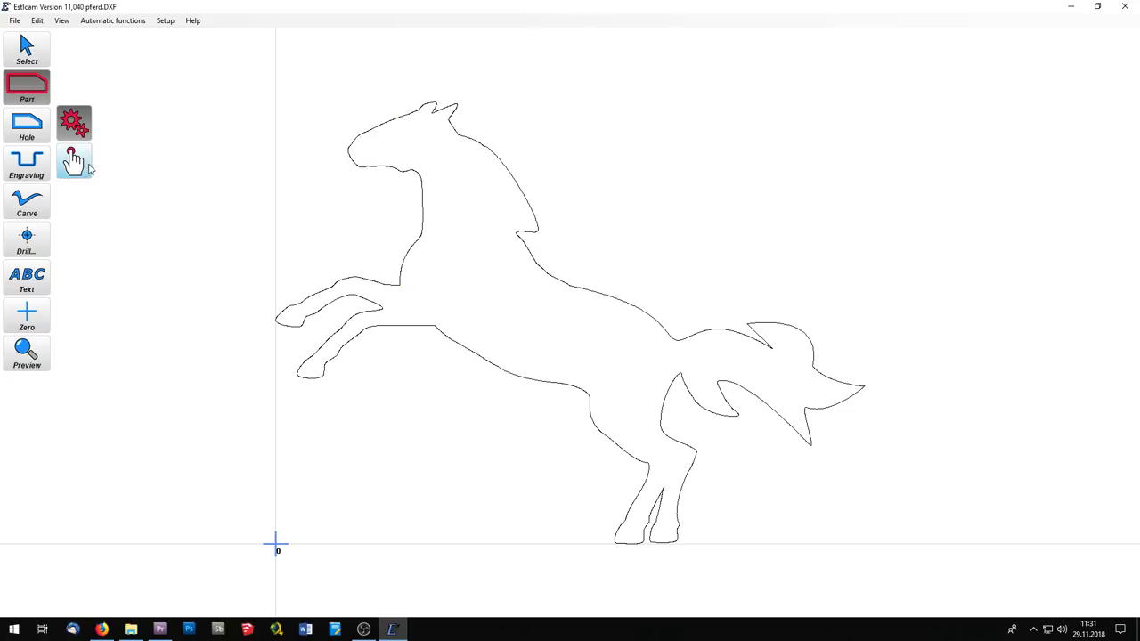
Start a manually detected part contour on one line between the hind legs and follow the horse outline around to the facing line
click(74, 160)
click(579, 470)
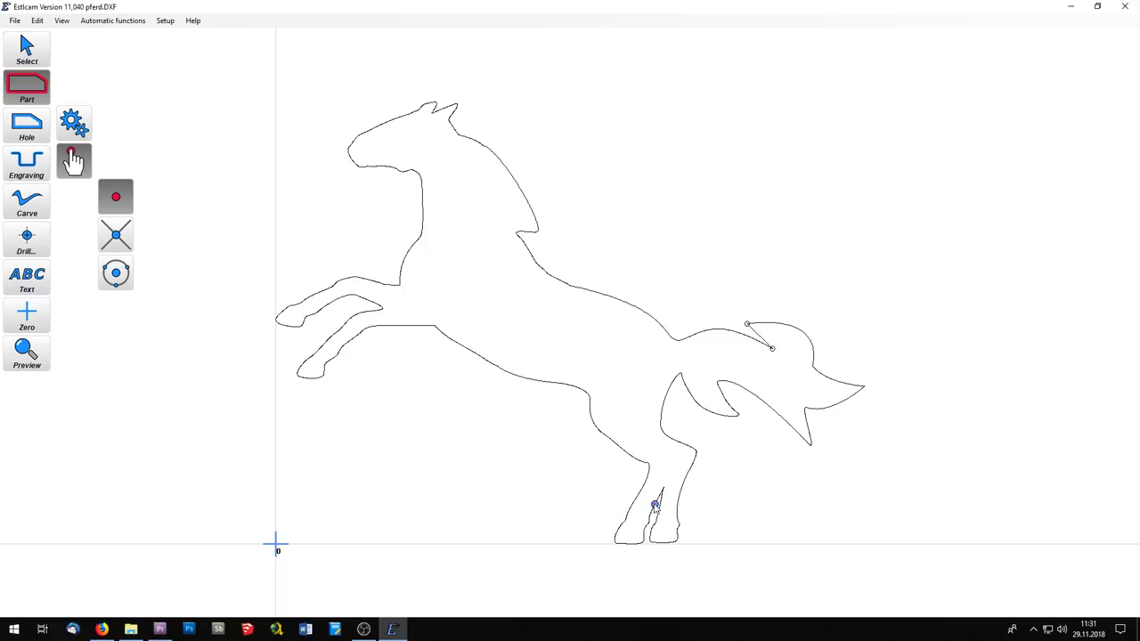
click(656, 501)
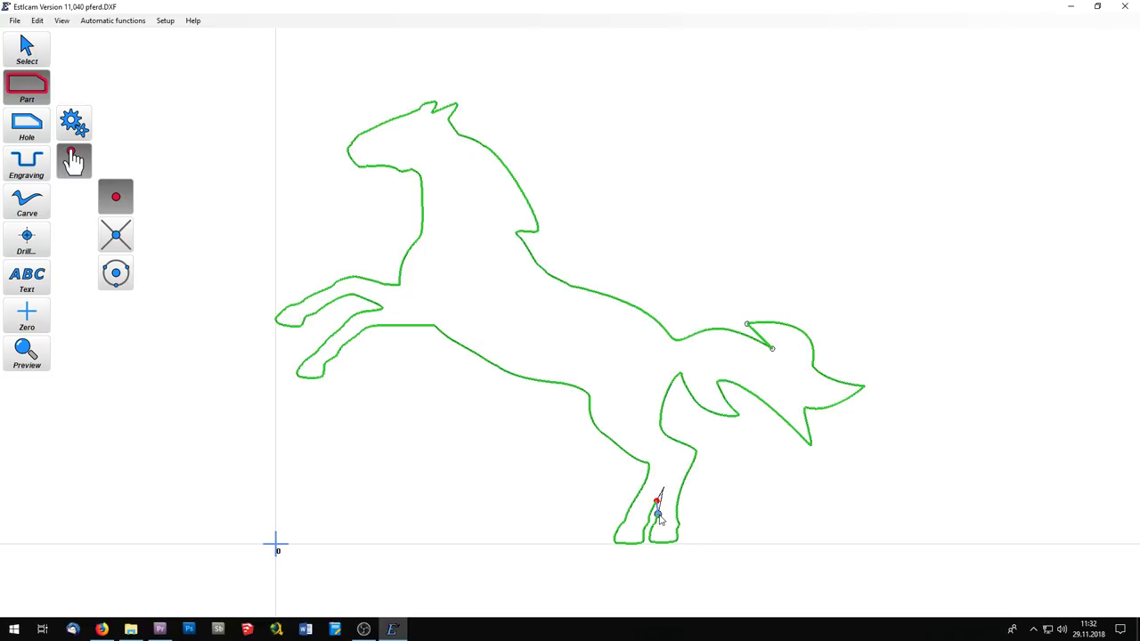
click(658, 516)
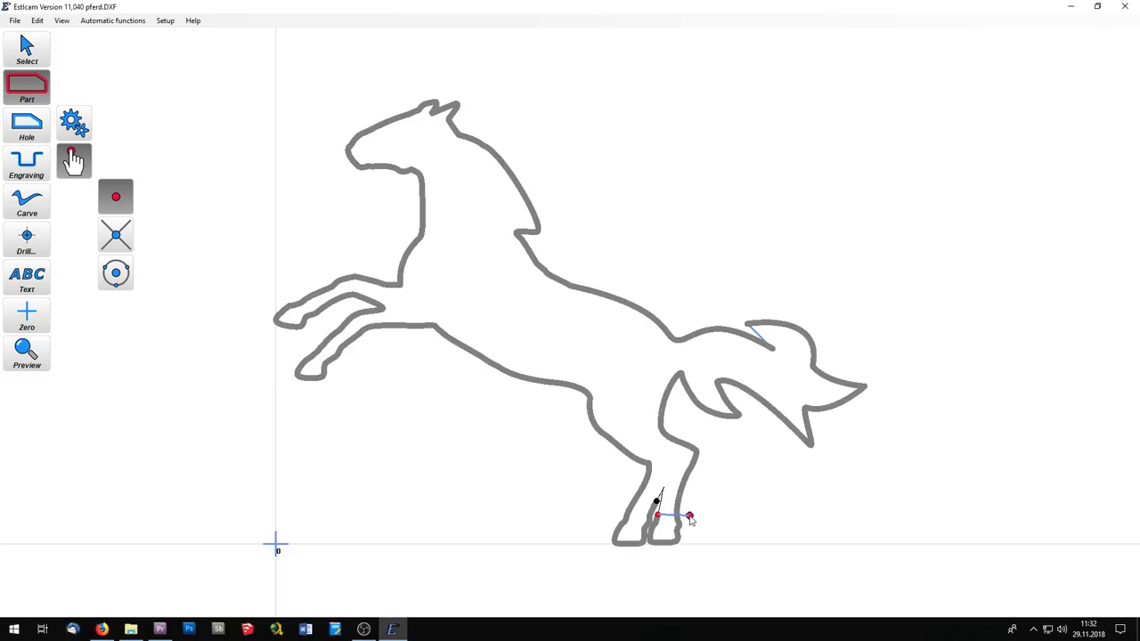
Extend the part contour along the inner hind-leg line up to where the two leg lines cross
scroll(690, 516, up, 5)
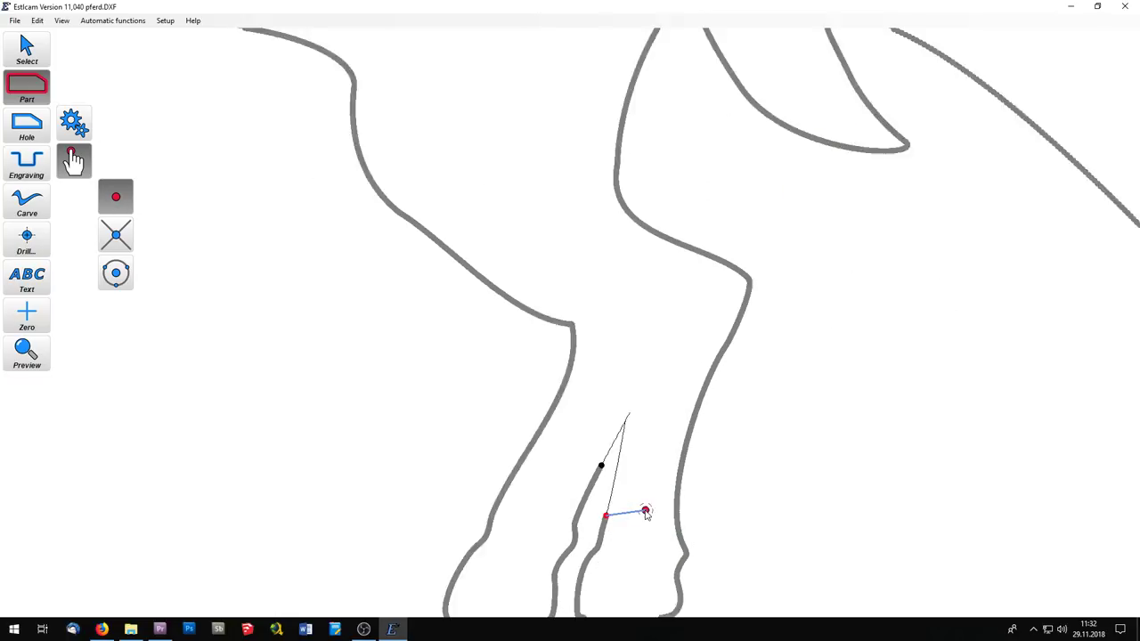
scroll(623, 389, up, 4)
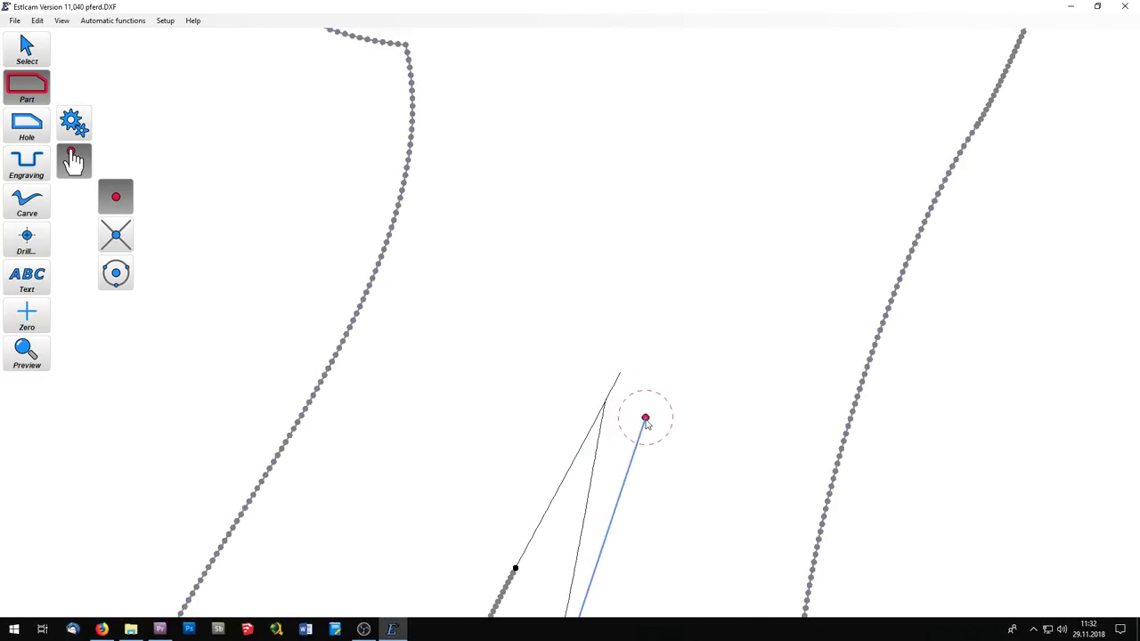
scroll(649, 439, up, 3)
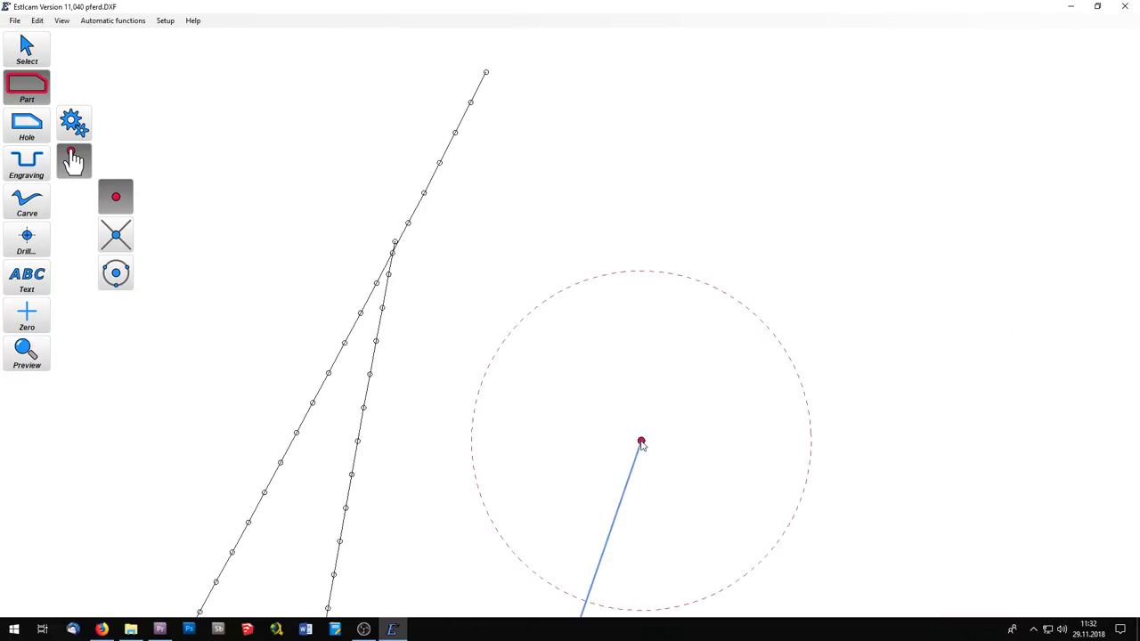
click(395, 279)
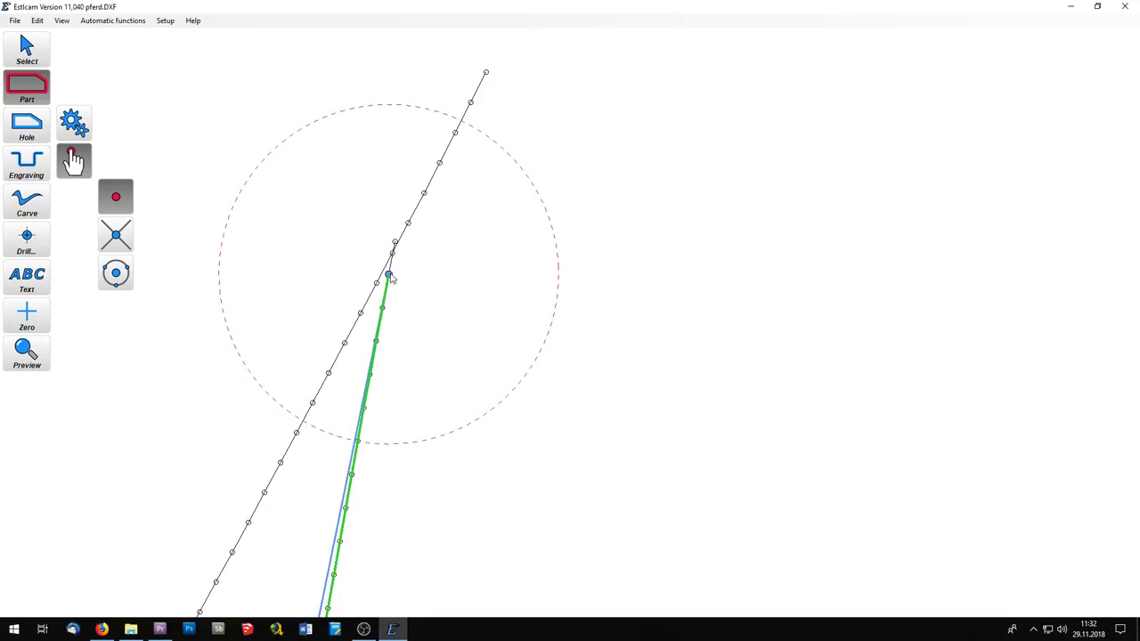
click(390, 278)
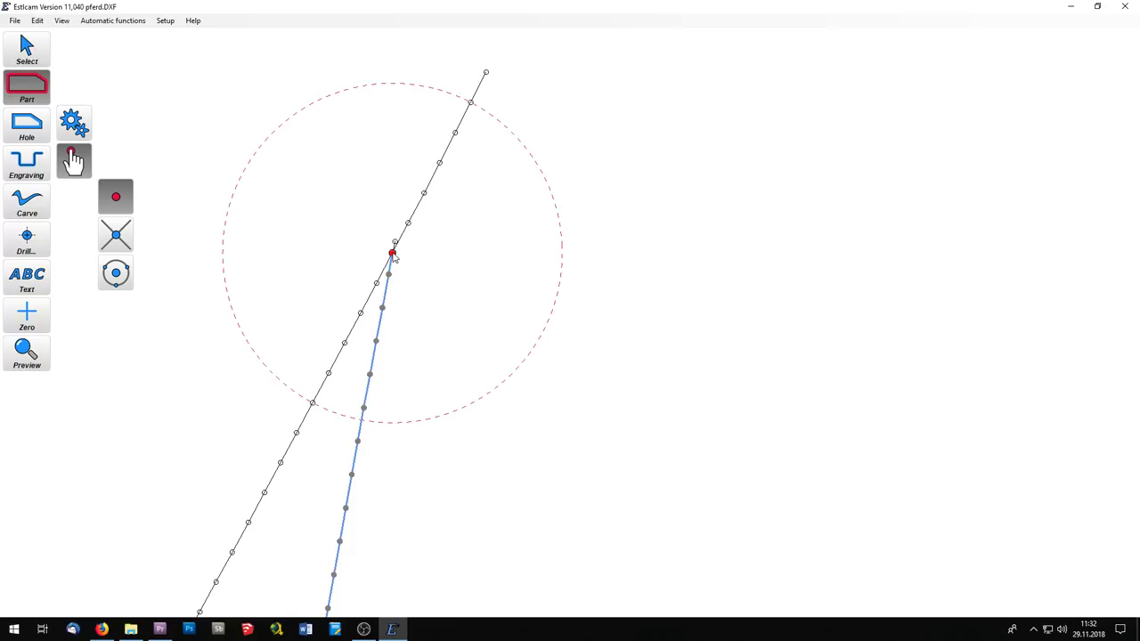
Close the part contour at its starting point between the hind legs and deselect the resulting part toolpath
scroll(416, 402, down, 2)
scroll(562, 208, down, 3)
scroll(496, 374, up, 5)
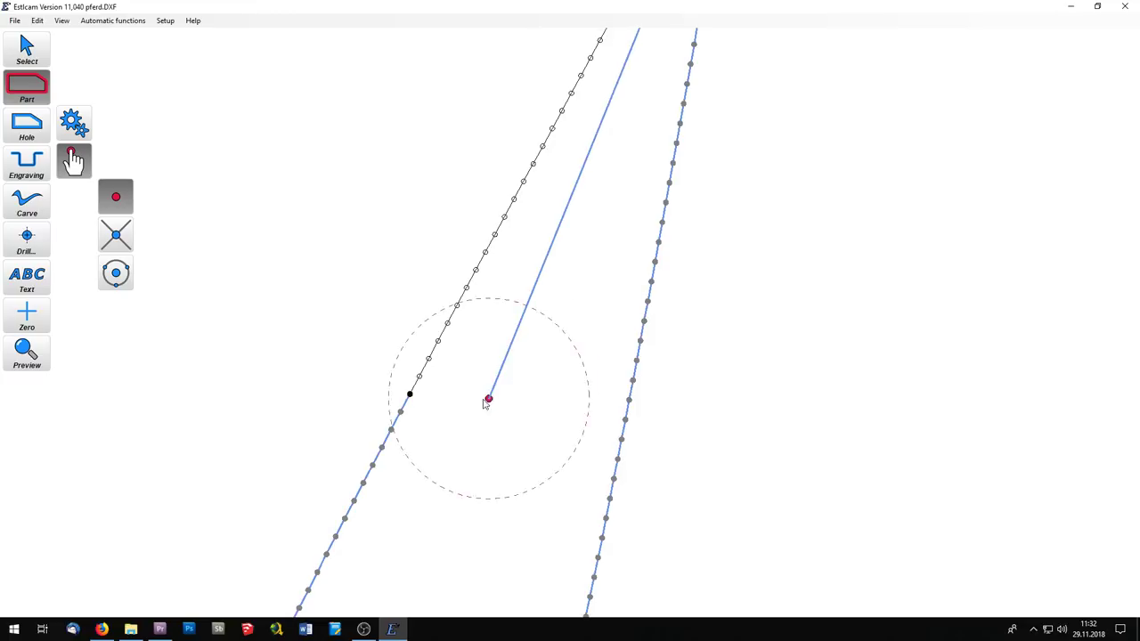
click(410, 396)
scroll(686, 356, down, 4)
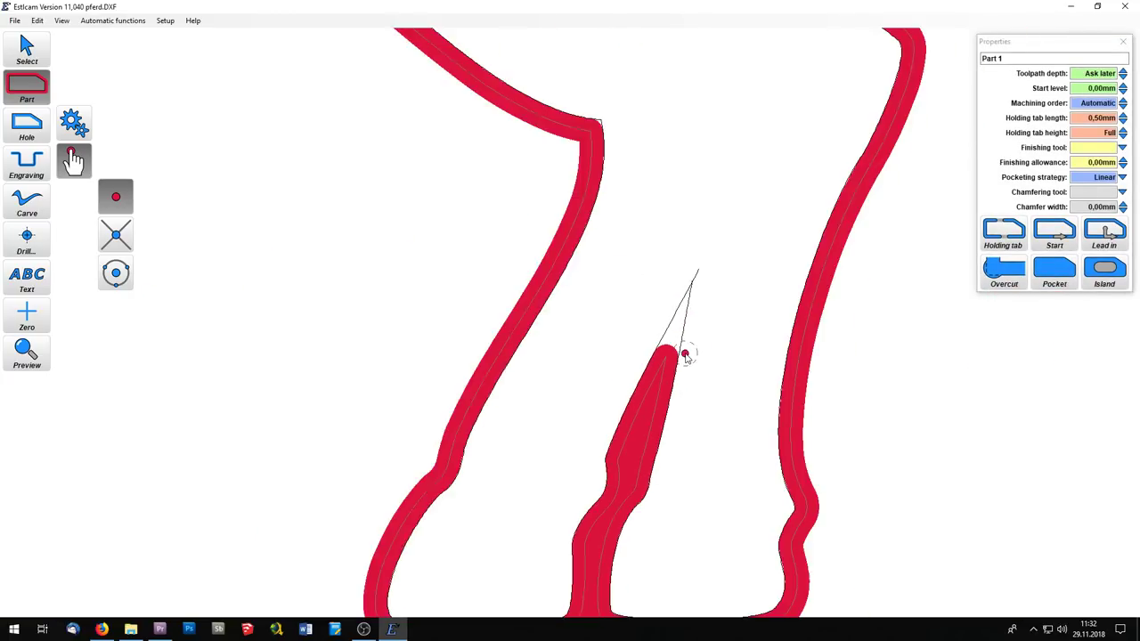
scroll(685, 356, down, 6)
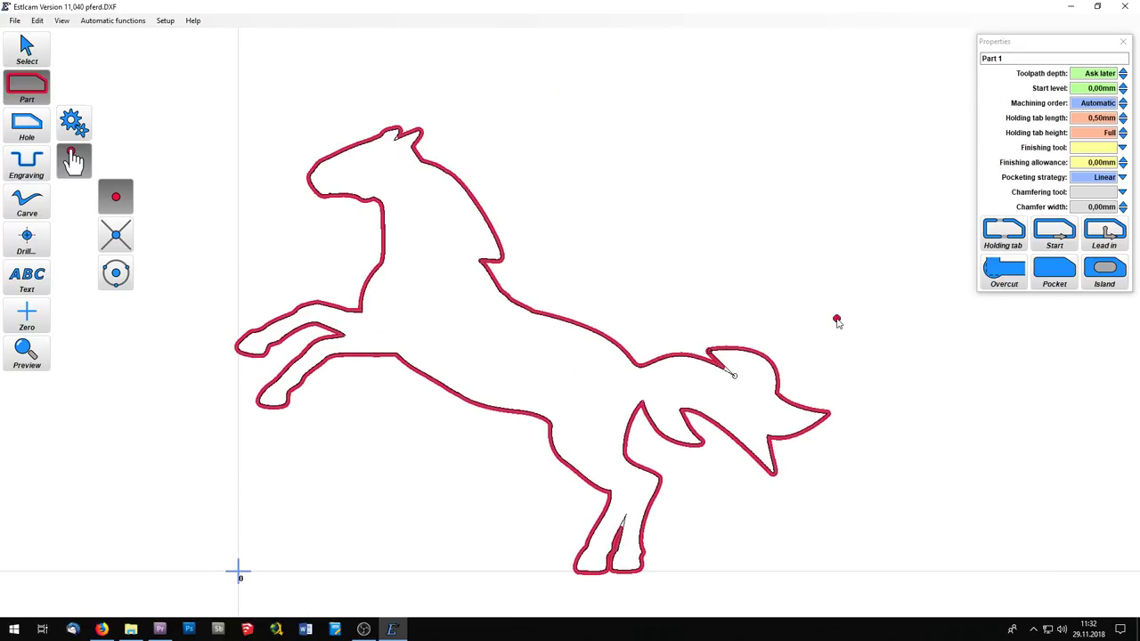
click(837, 322)
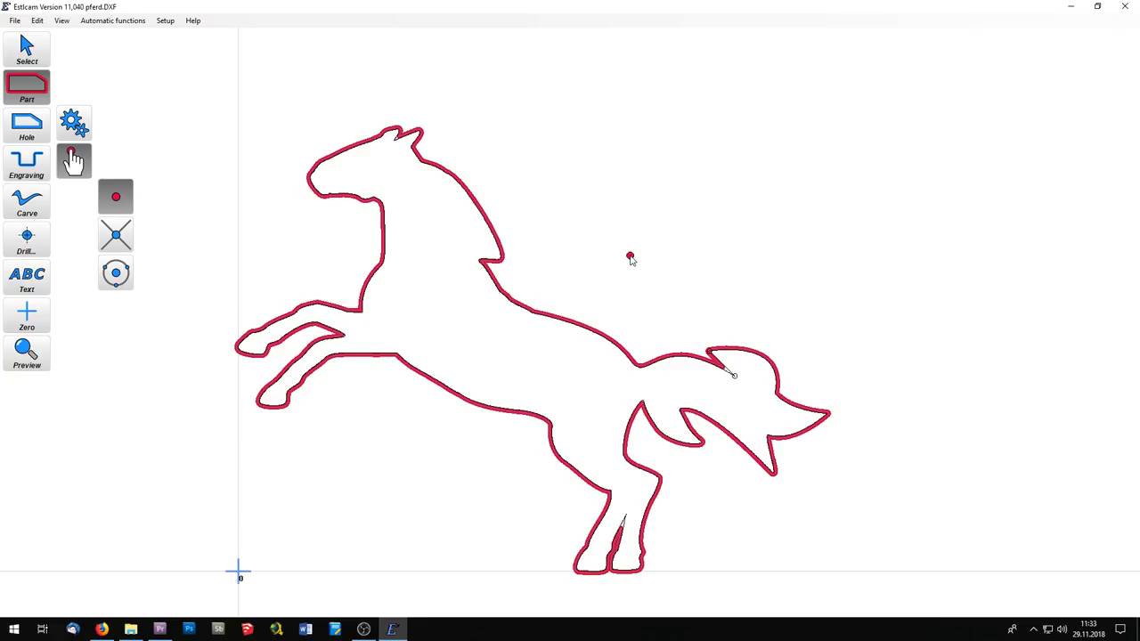
Check the Fräser 3mm cutter's settings in the tool list and close the list
right_click(630, 258)
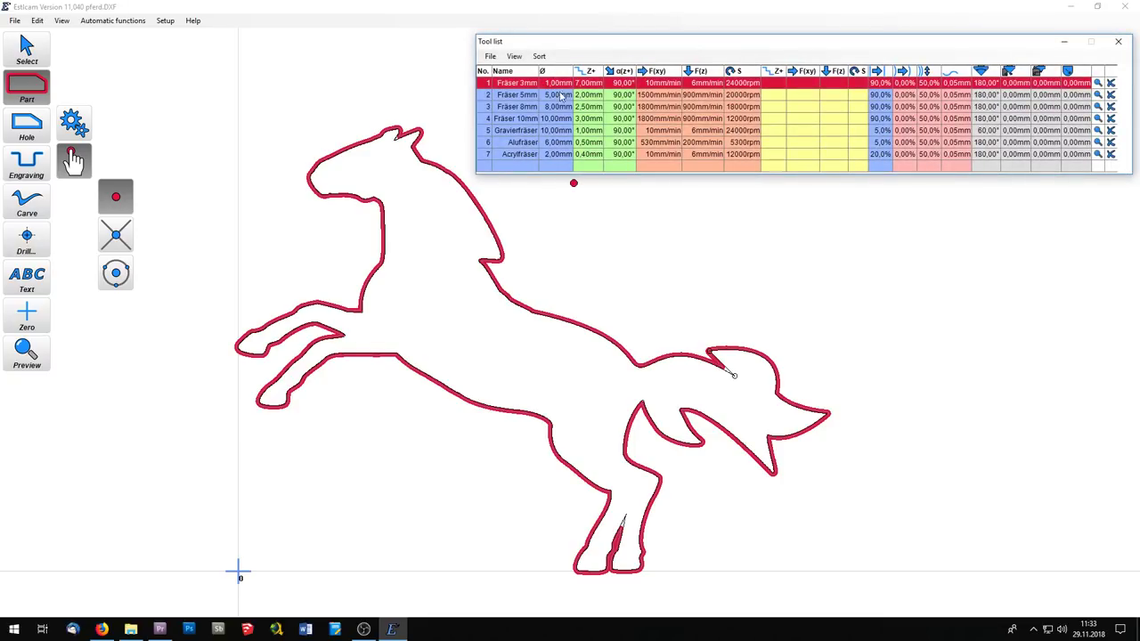
double_click(579, 88)
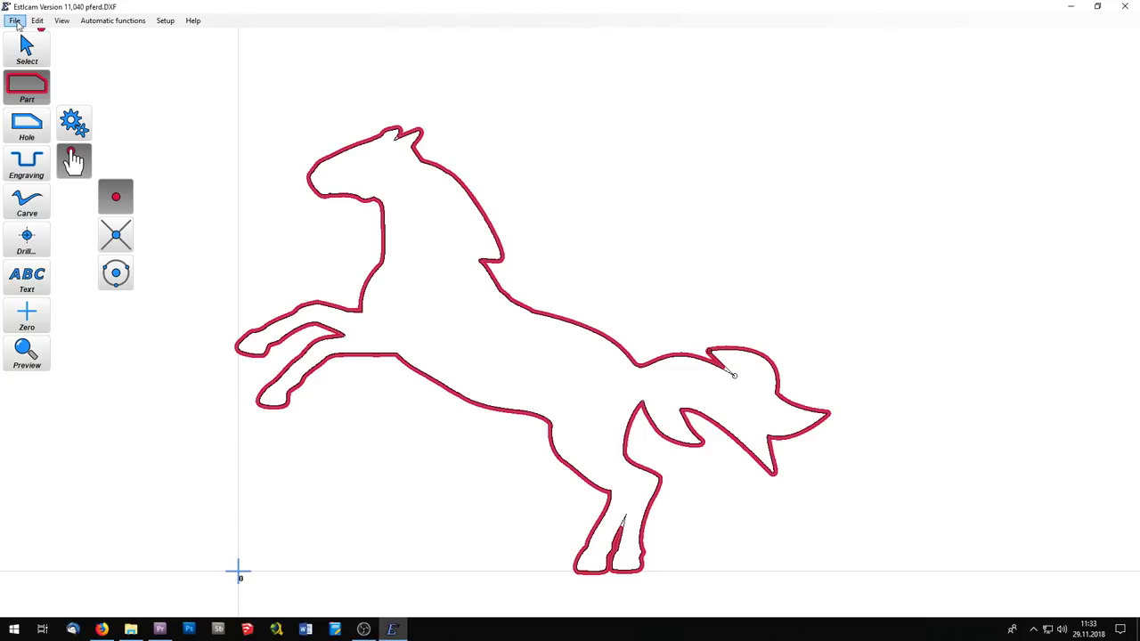
Export the CNC program as pferd.nc in the Zusatzmaterial folder, replacing the existing file, with a cutting depth of 0,1 mm for unspecified objects
click(15, 20)
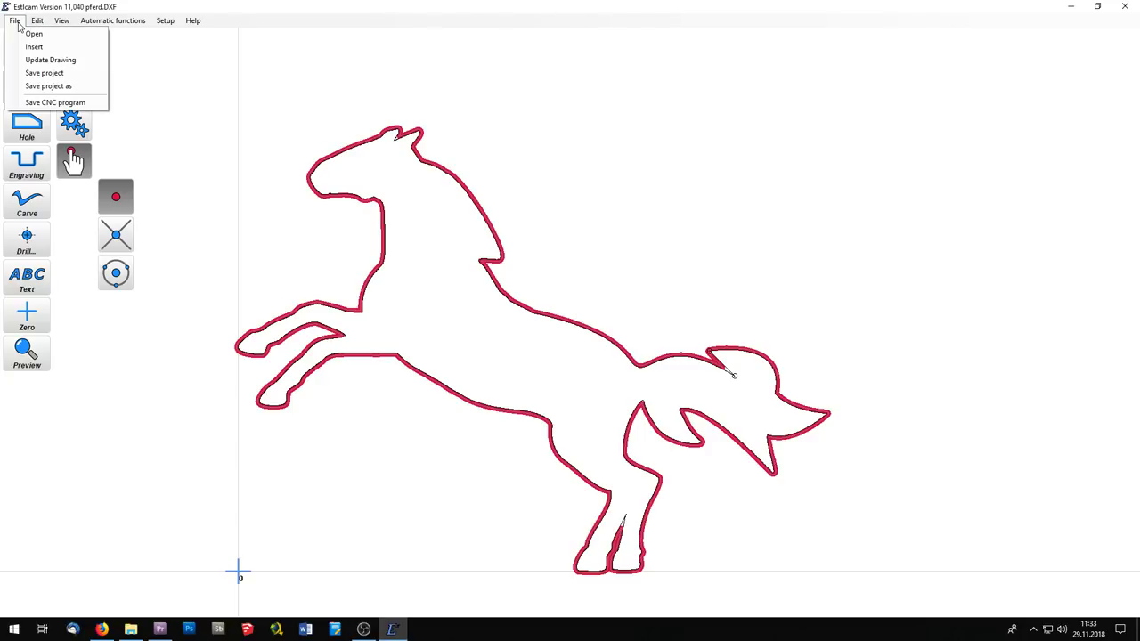
click(55, 102)
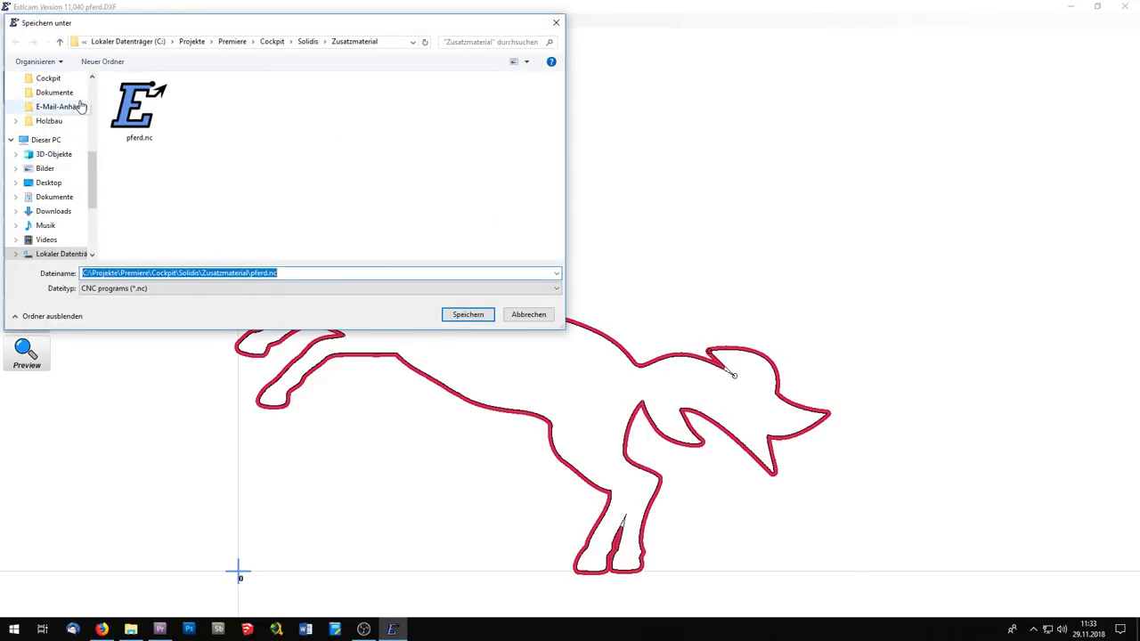
click(468, 314)
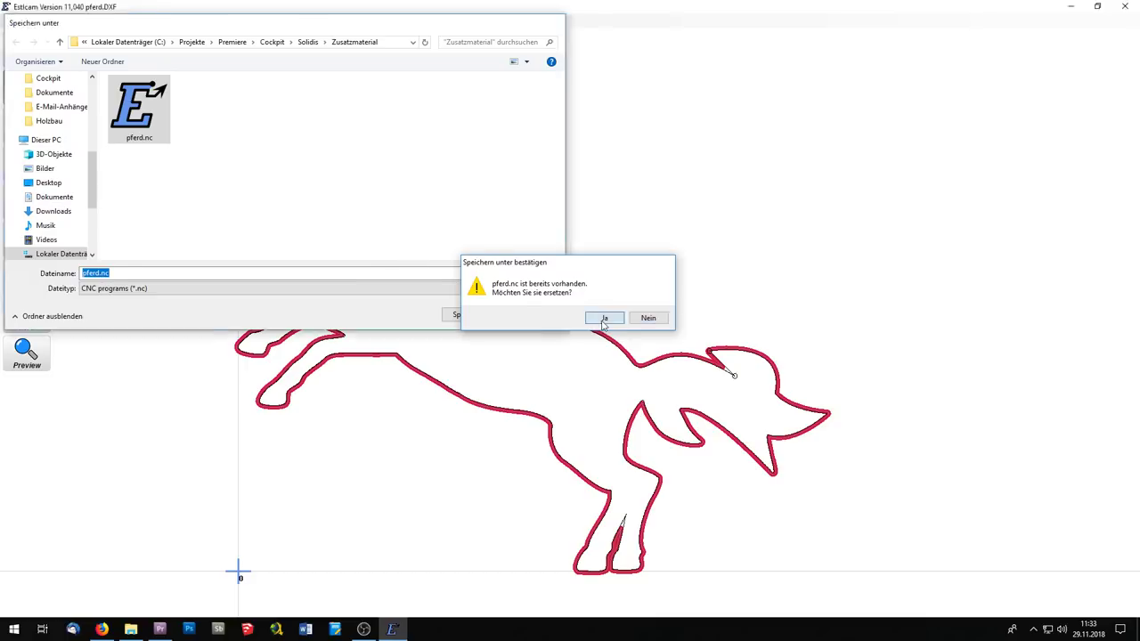
click(602, 318)
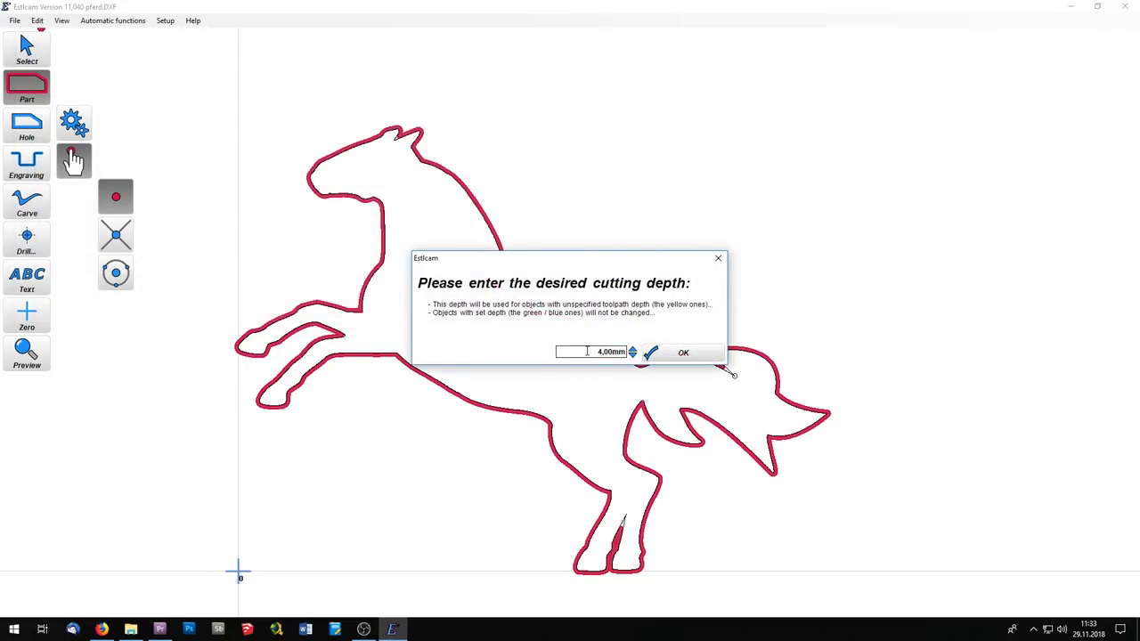
double_click(610, 352)
text(0,1)
click(714, 353)
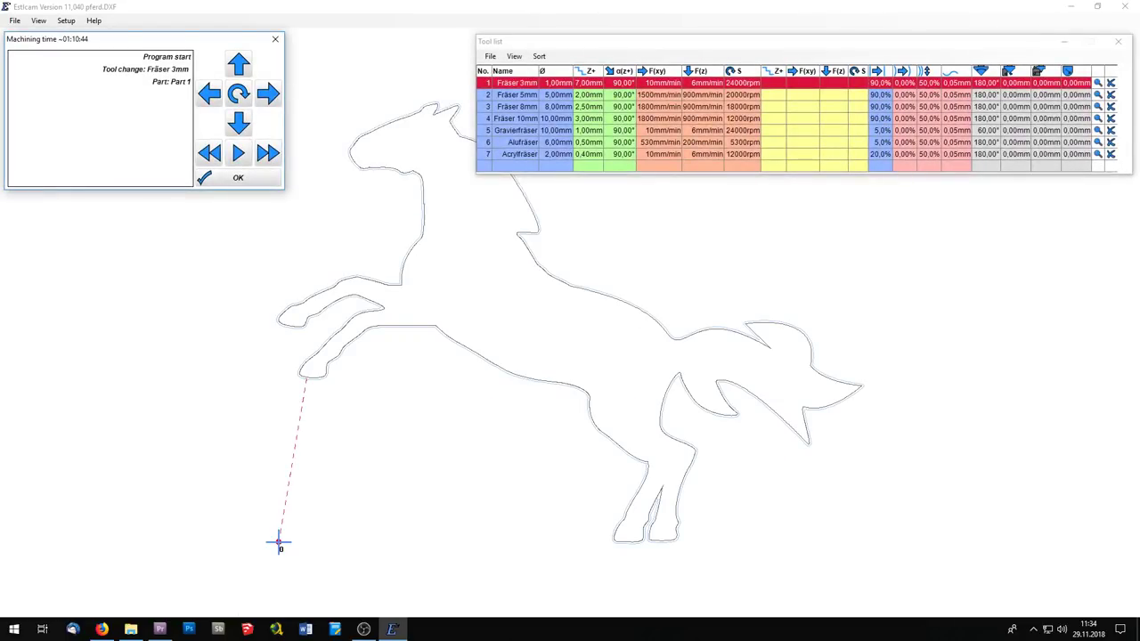
Close the tool list and play the milling simulation of the horse part at increased speed
click(1117, 41)
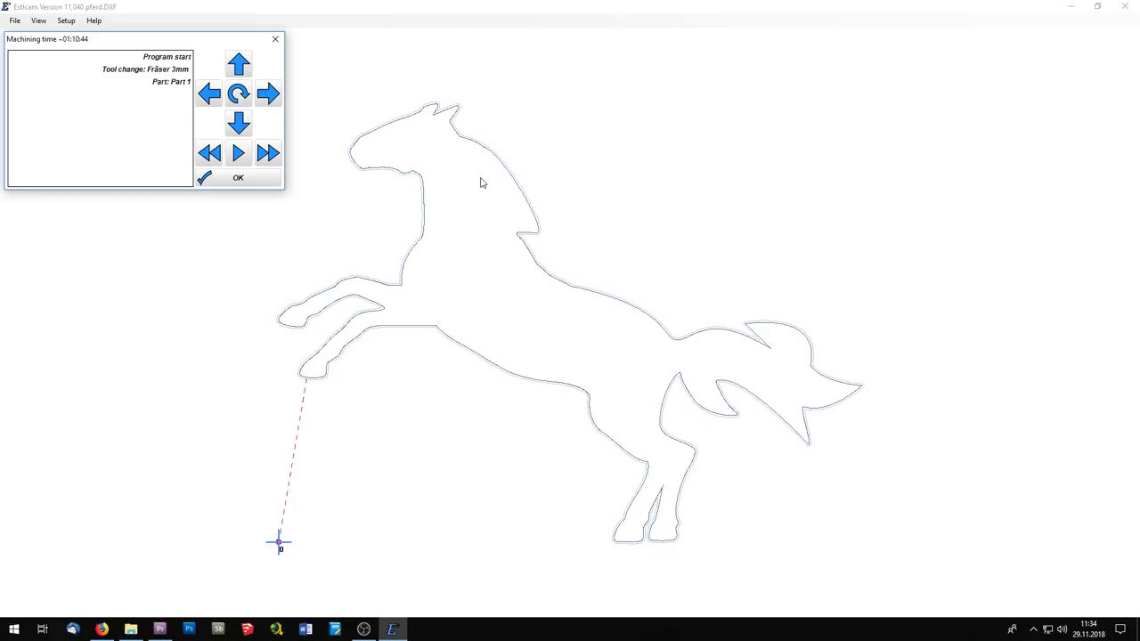
click(238, 154)
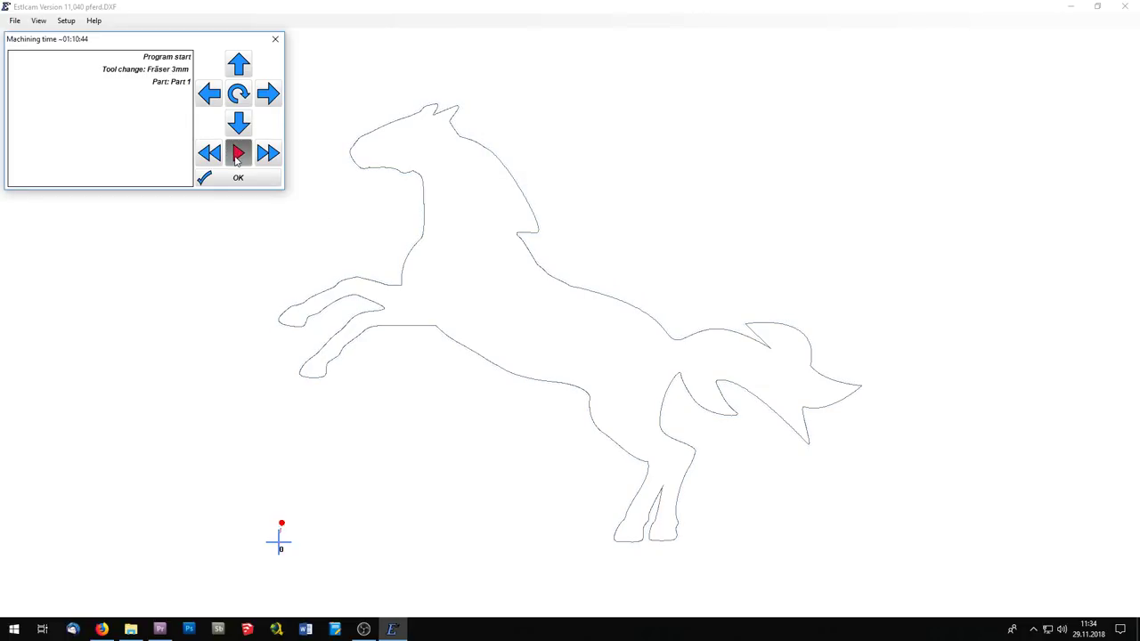
click(268, 155)
click(267, 156)
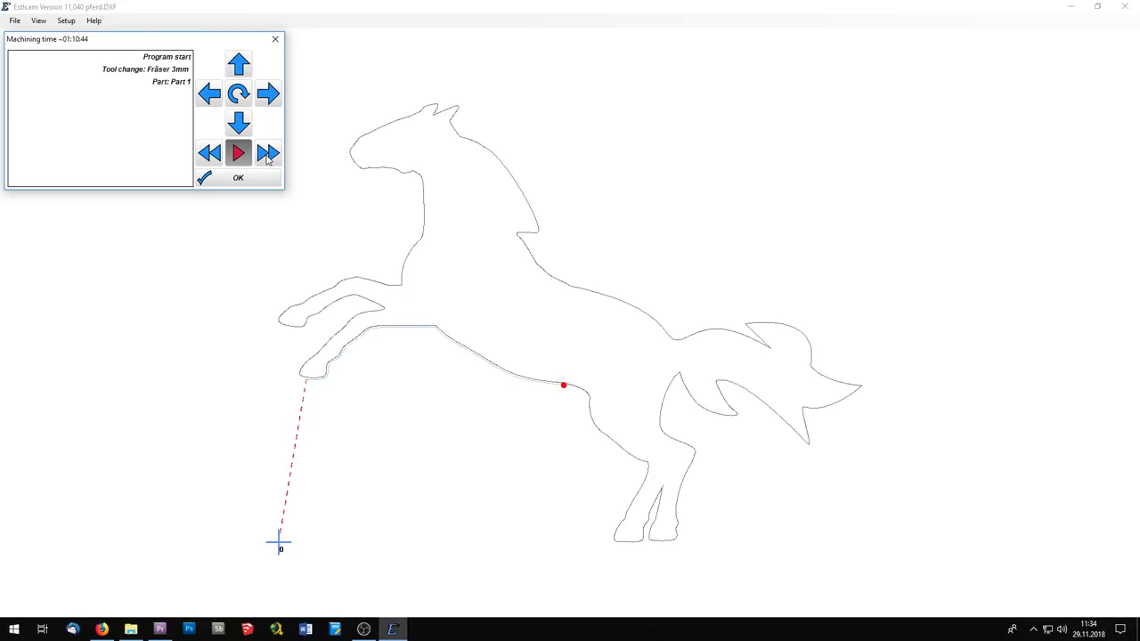